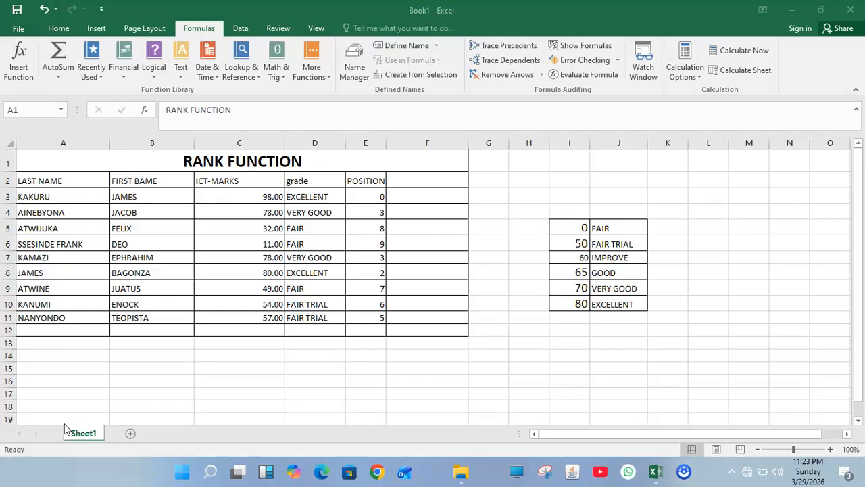
Step: Add the column header "comment" in cell F2, beside the POSITION header
left_click(401, 185)
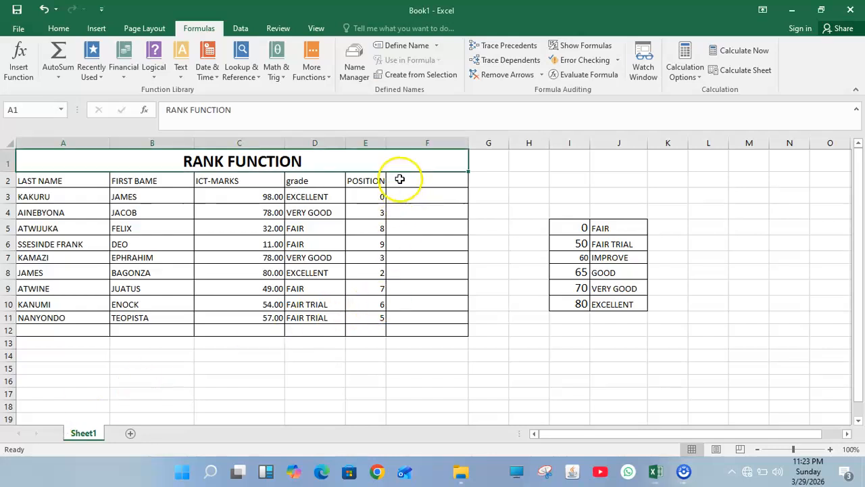
left_click(400, 180)
type("comment")
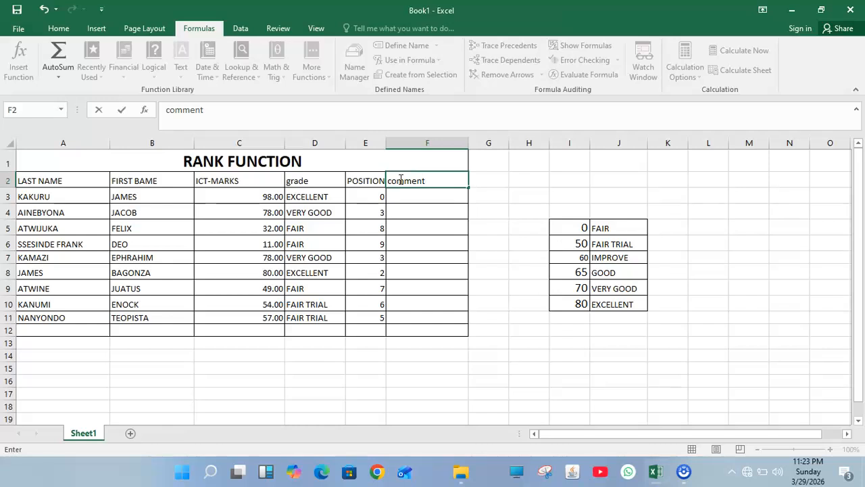
Step: Start an IF formula in cell F3 with the logical test c3<40
left_click(410, 195)
type("=")
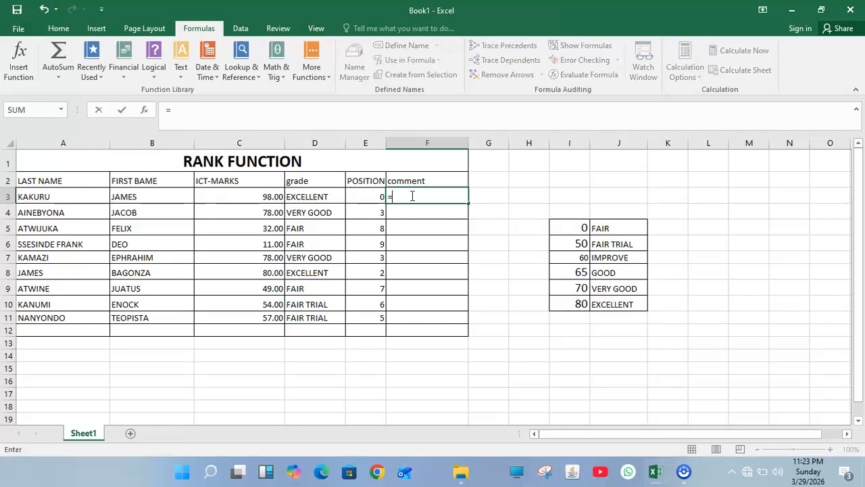
type("if")
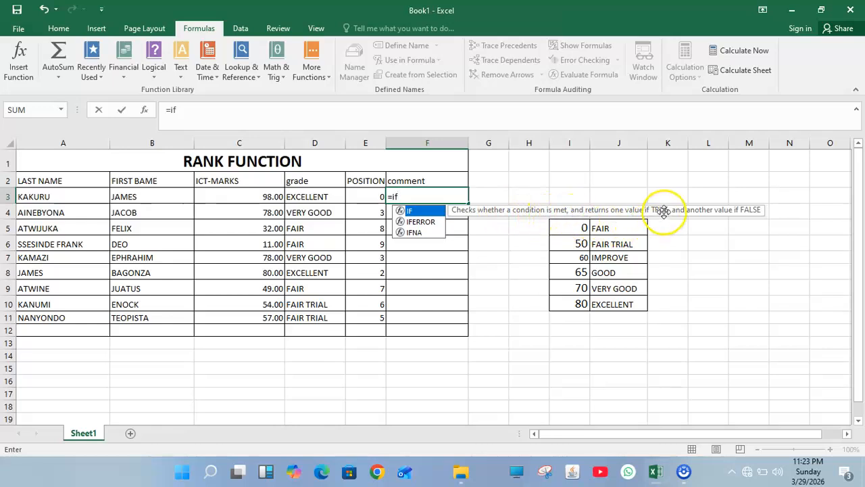
double_click(417, 211)
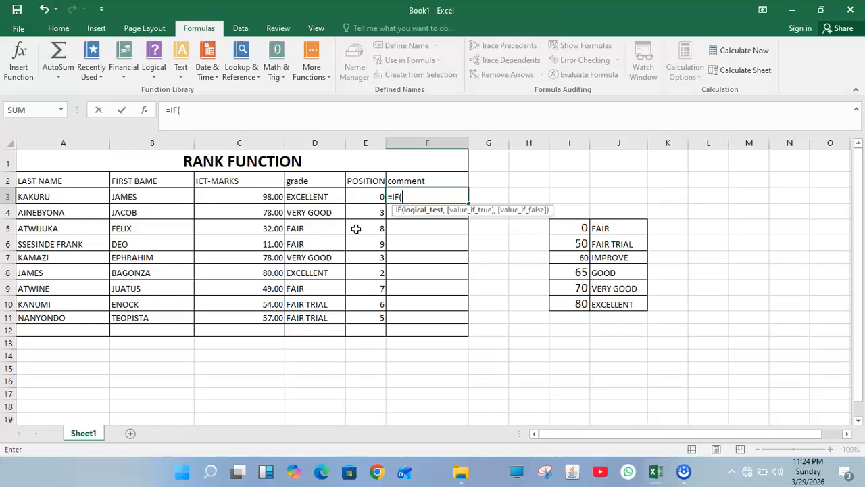
type("c")
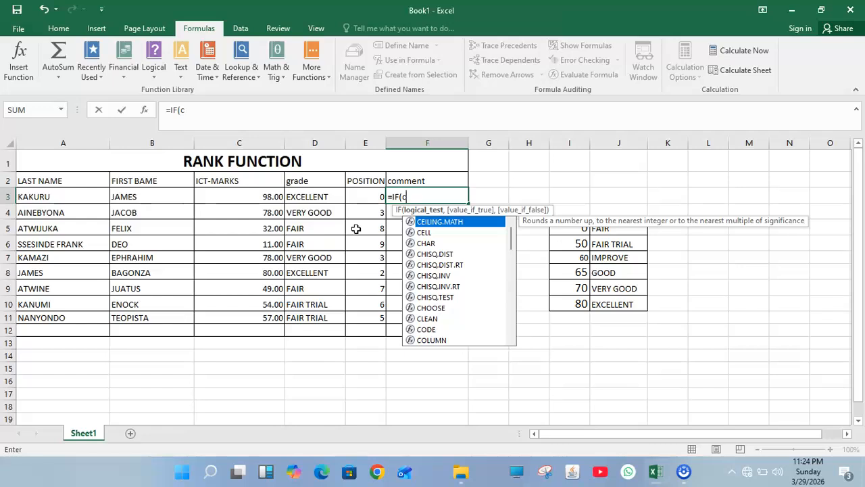
type("3")
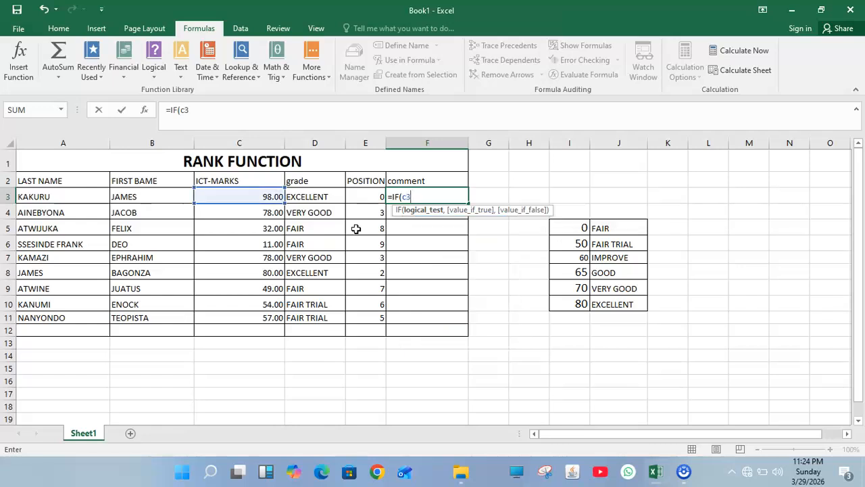
type(">")
key("BackSpace")
type("<40,\"")
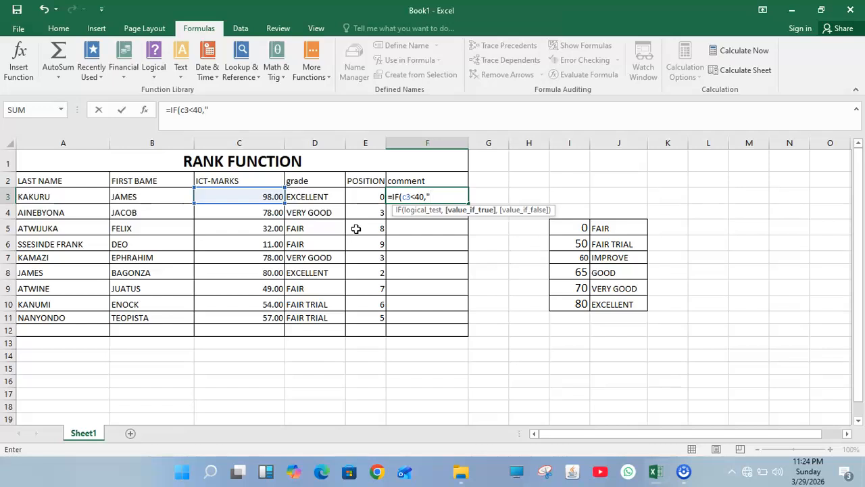
type("REAPET CLASS")
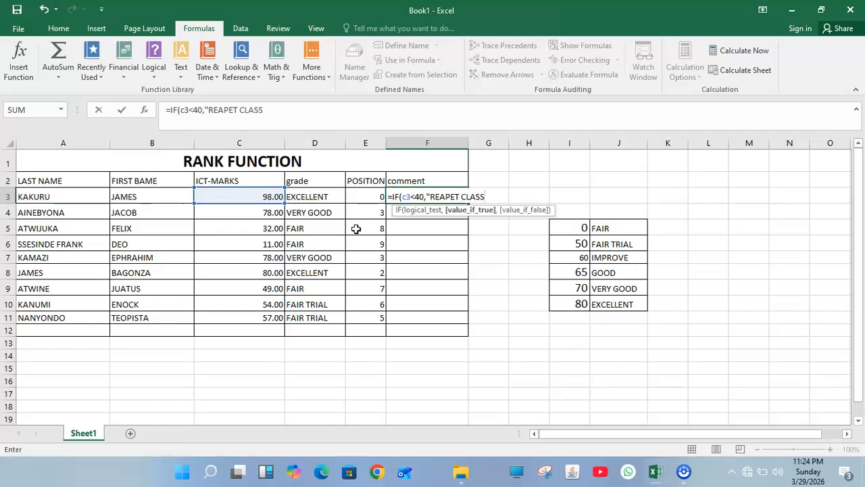
type("\".")
Step: Give the first IF the value-if-true text "REAPET CLASS" and continue to its value-if-false argument
key("BackSpace")
type(",")
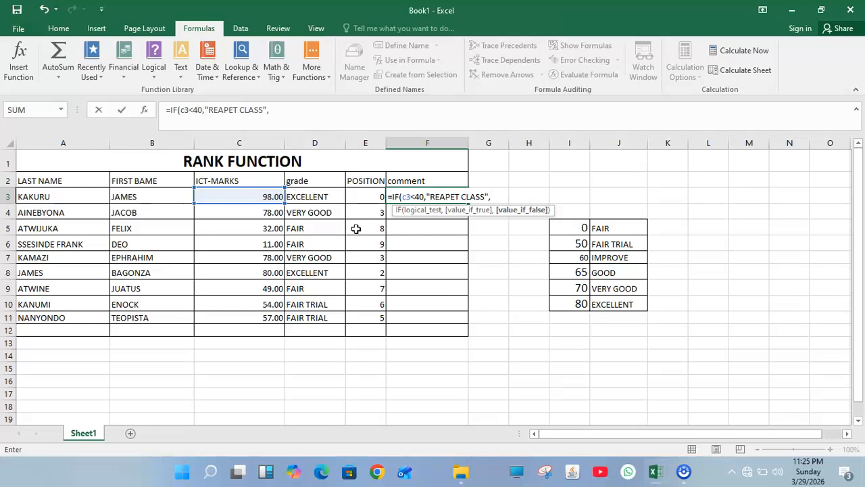
type("IF")
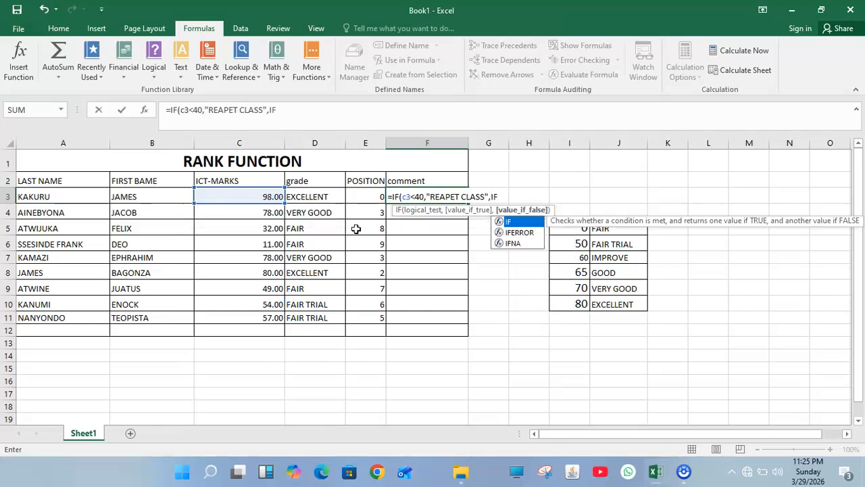
Step: Nest a second IF as the value-if-false argument, with the logical test C3<60
double_click(526, 223)
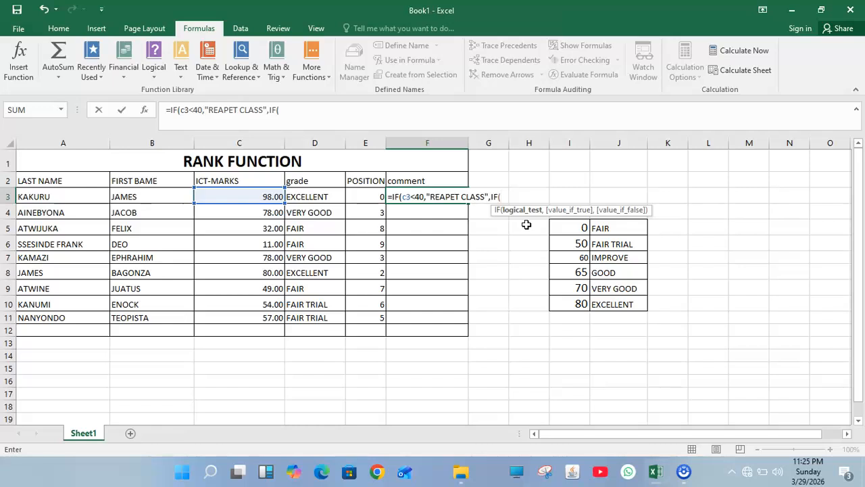
type("C3<")
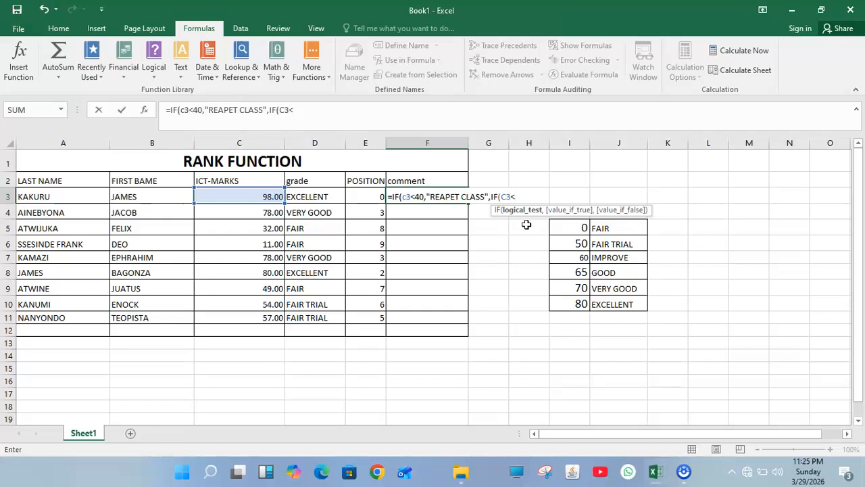
type("60,\"")
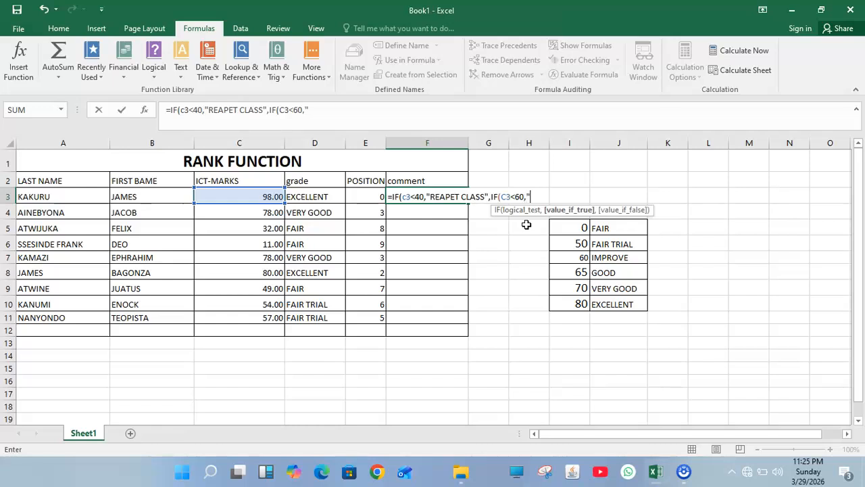
type("COME WITH ")
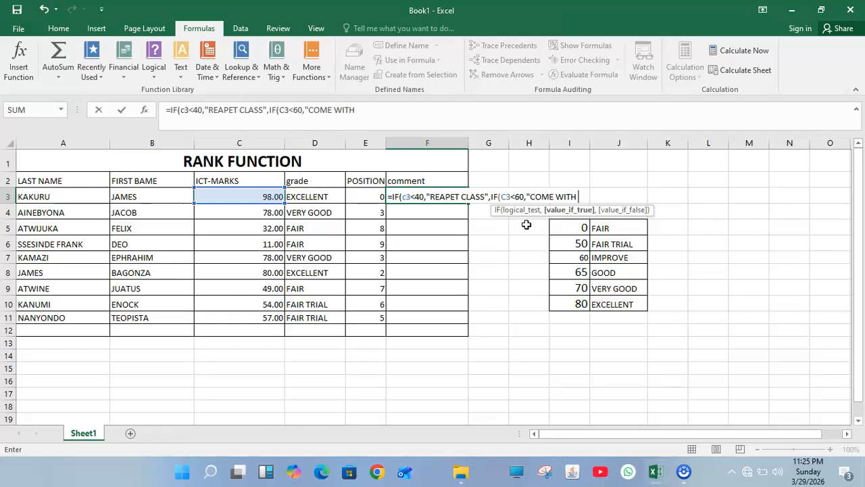
type("PARANET\"")
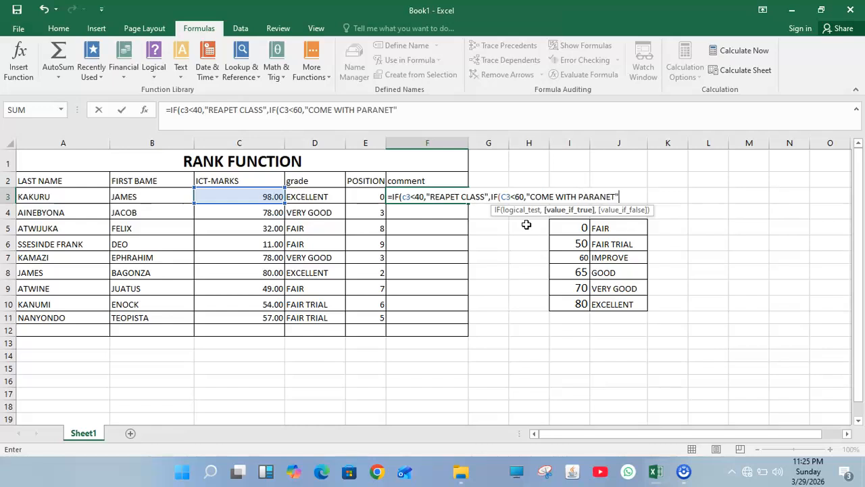
Step: Give the second IF the value-if-true text "COME WITH PARANT" and continue to its value-if-false argument
key("BackSpace")
key("BackSpace")
key("BackSpace")
type("T\",")
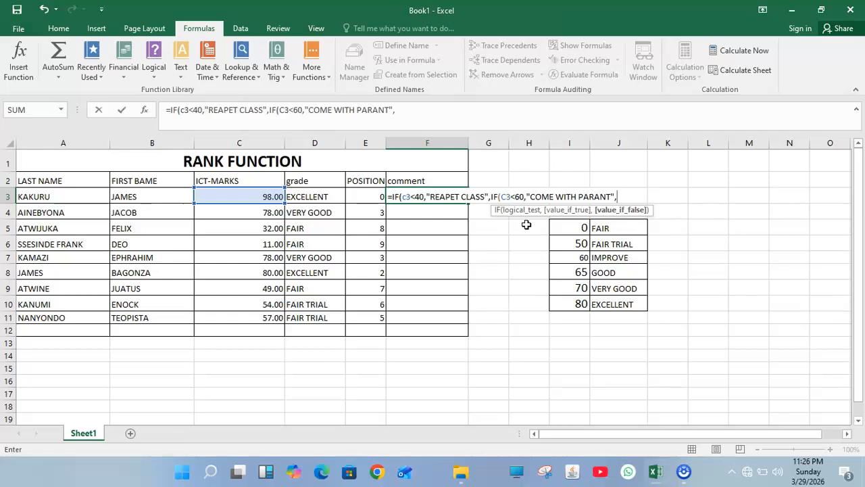
type("IF")
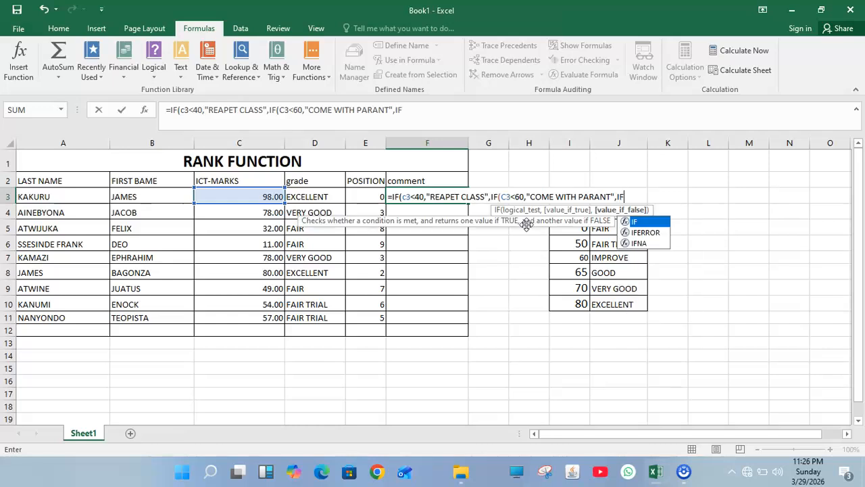
Step: Nest a third IF inside the second one, with the logical test C3<100
double_click(661, 223)
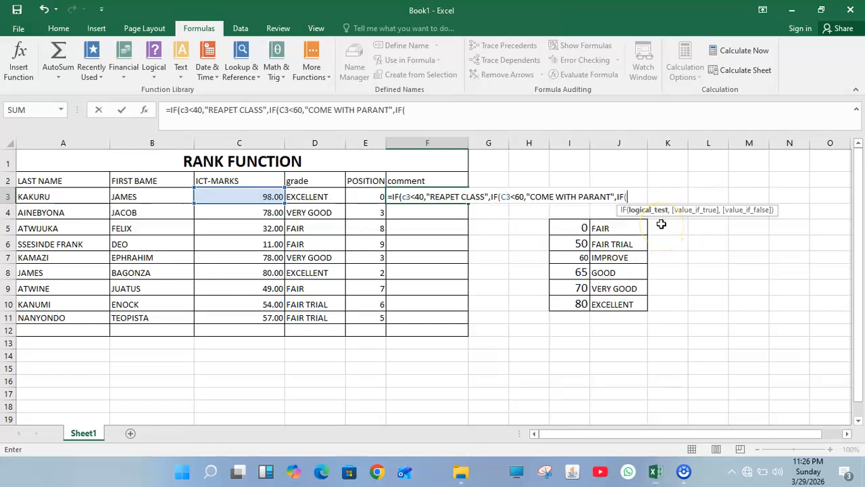
type("C")
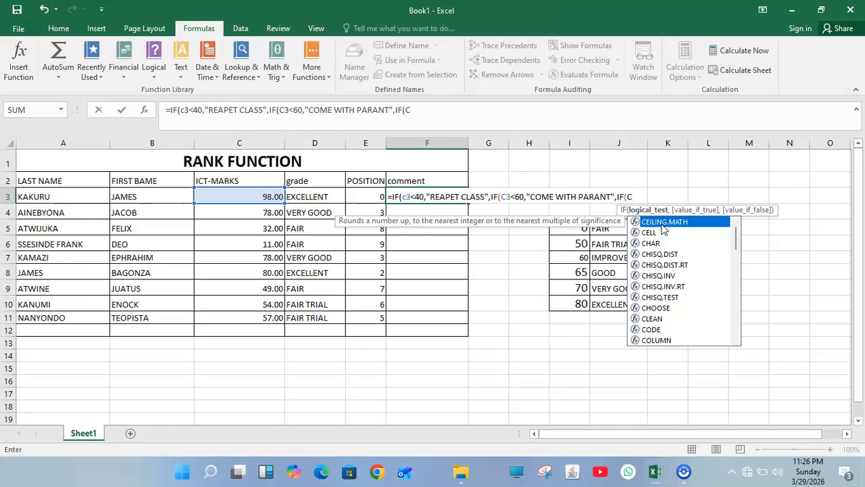
type("3")
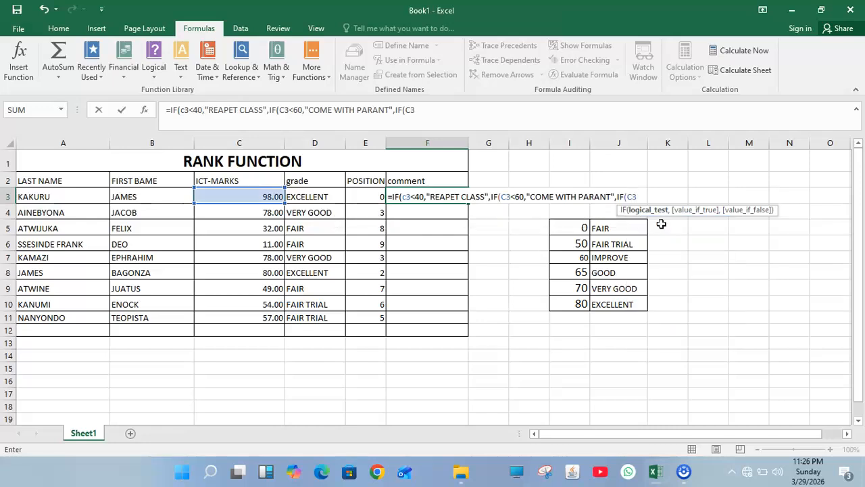
type("<")
type("100")
Step: Give the third IF the value-if-true text "PROMOTED" and close all three nested IF functions
type(",\"")
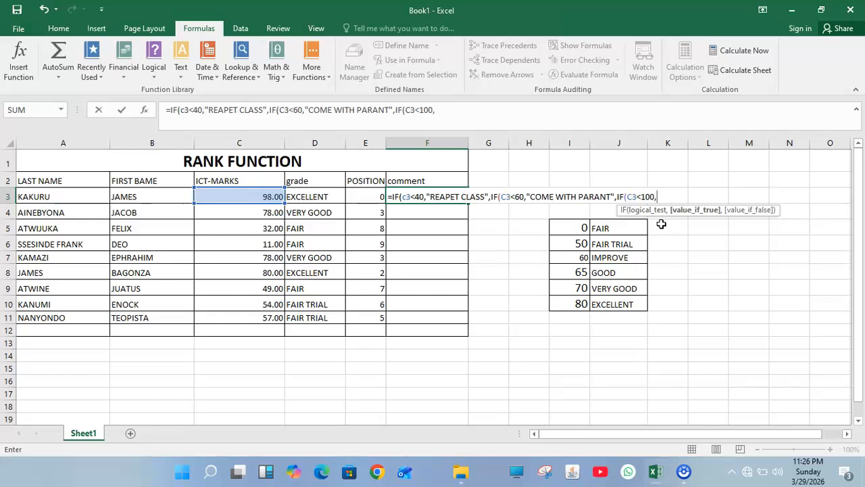
type("ROMM")
key("BackSpace")
type("OTED")
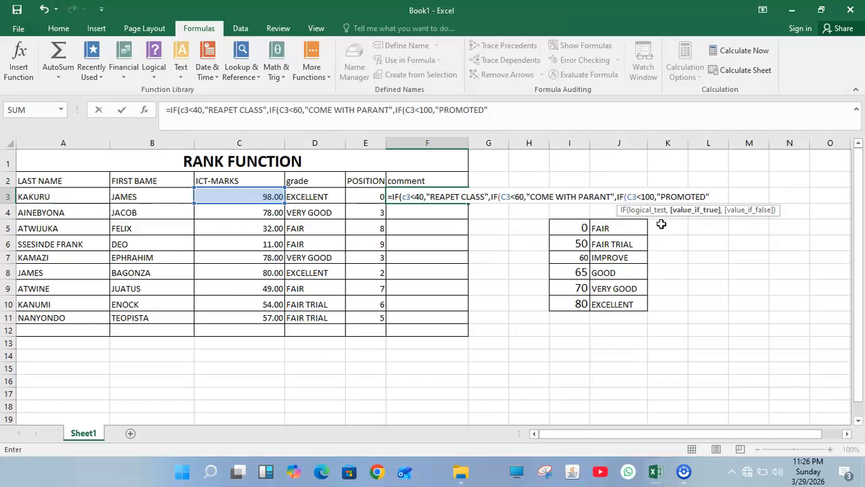
type("0")
key("BackSpace")
type(")))")
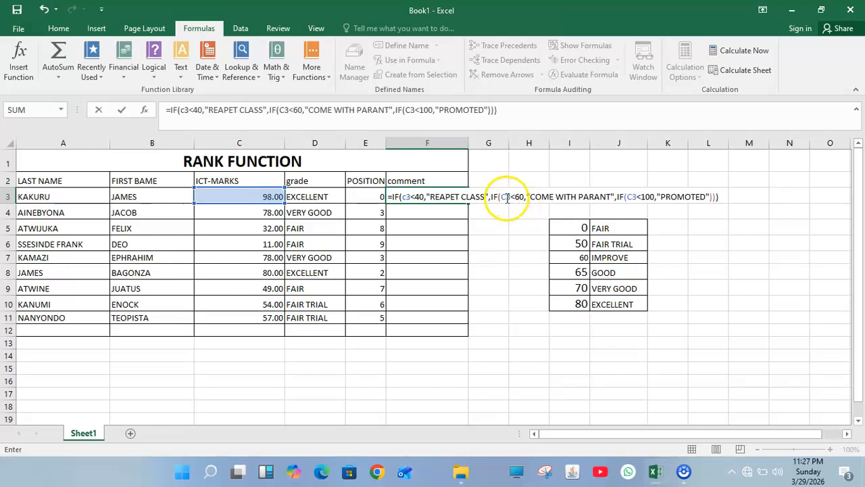
Step: Correct the second IF's text to "COME WITH PARENT" and enter the formula in F3
left_click(600, 196)
key("BackSpace")
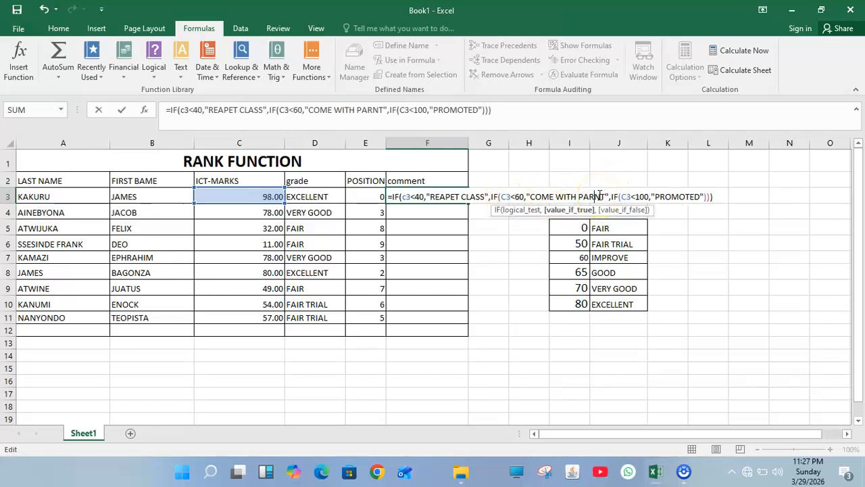
type("E")
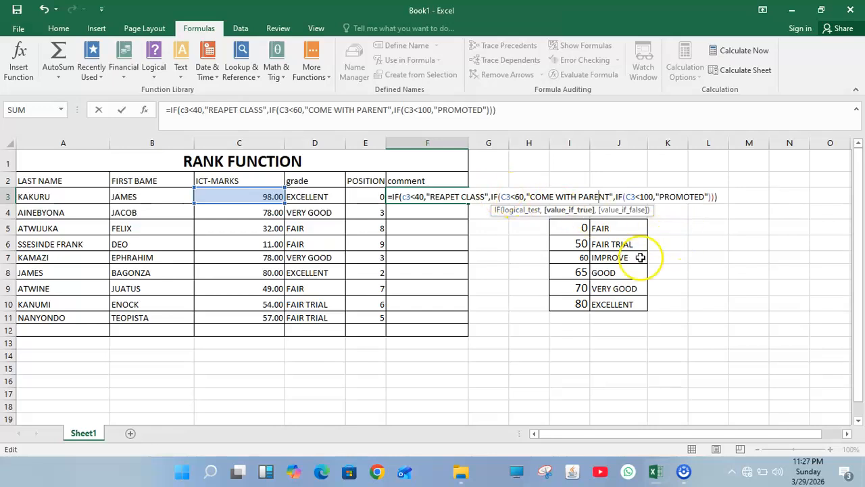
key("Return")
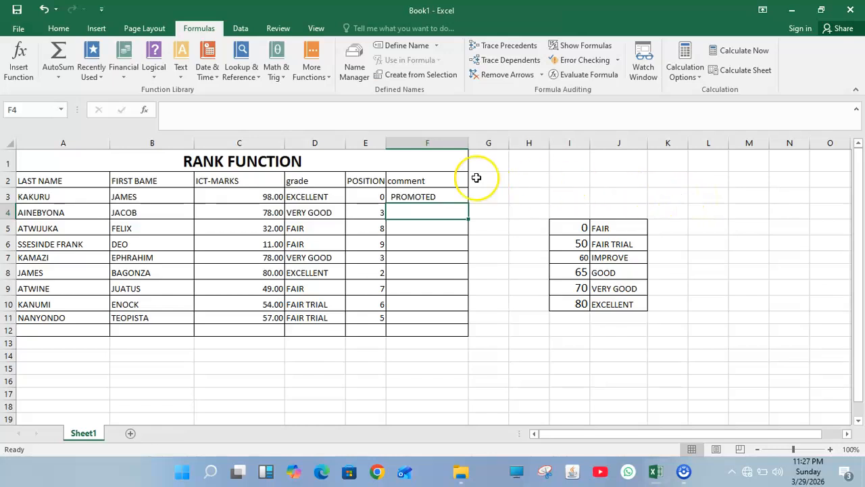
Step: Fill the nested IF formula from F3 down through F11 for all the listed students
left_click(460, 194)
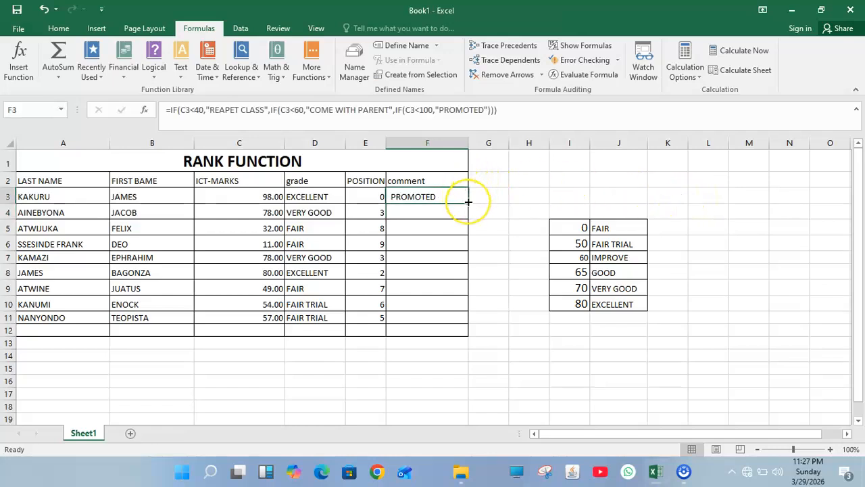
left_click_drag(467, 201, 458, 324)
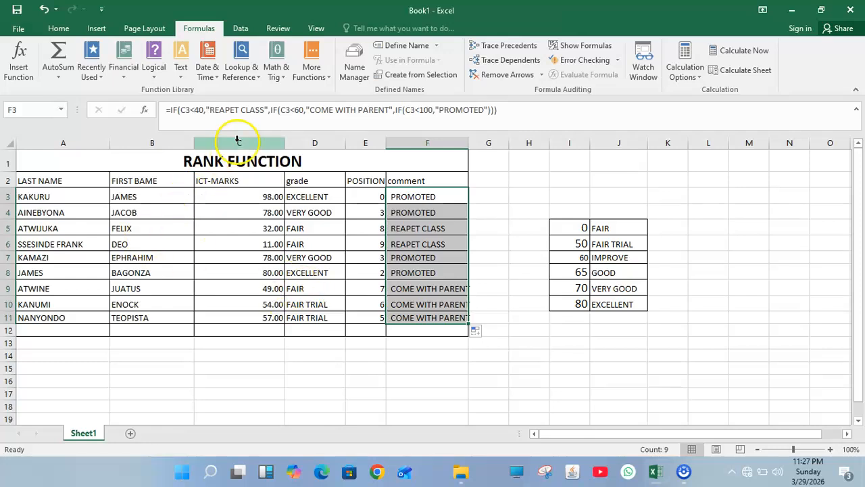
Step: Change the sheet title in A1 to "NESTED IF FUNCTION"
double_click(223, 166)
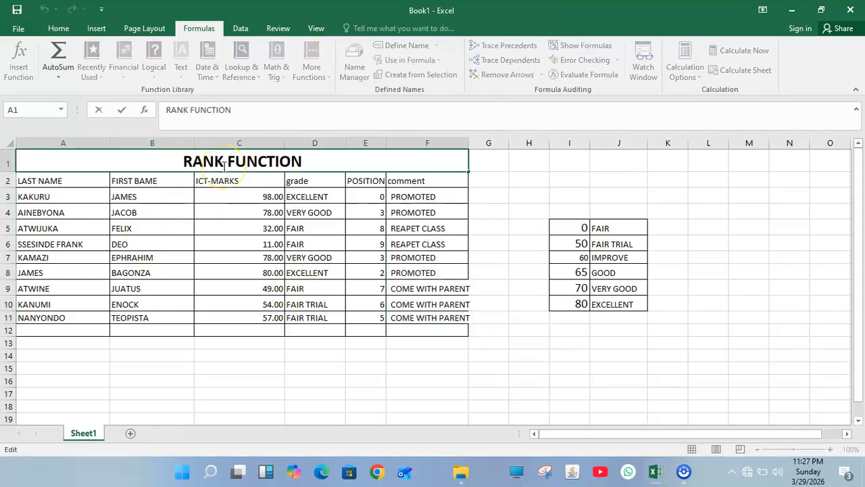
key("BackSpace")
key("BackSpace")
key("BackSpace")
key("BackSpace")
type("NEE")
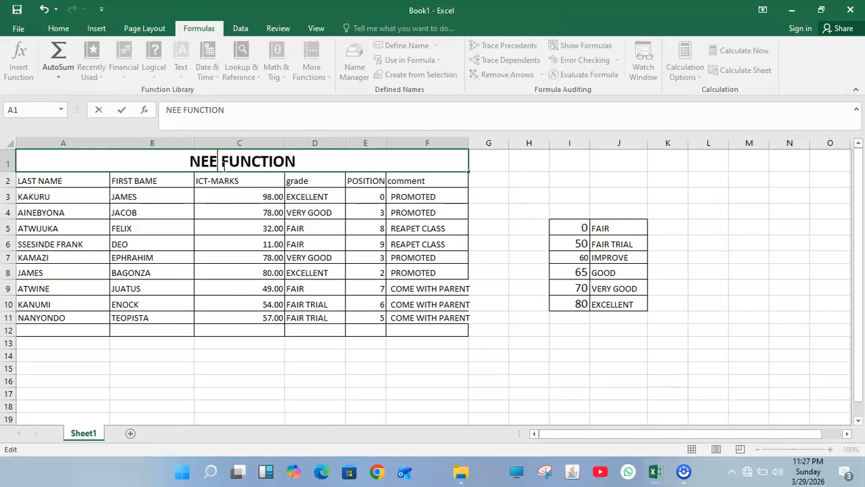
key("BackSpace")
type("STED")
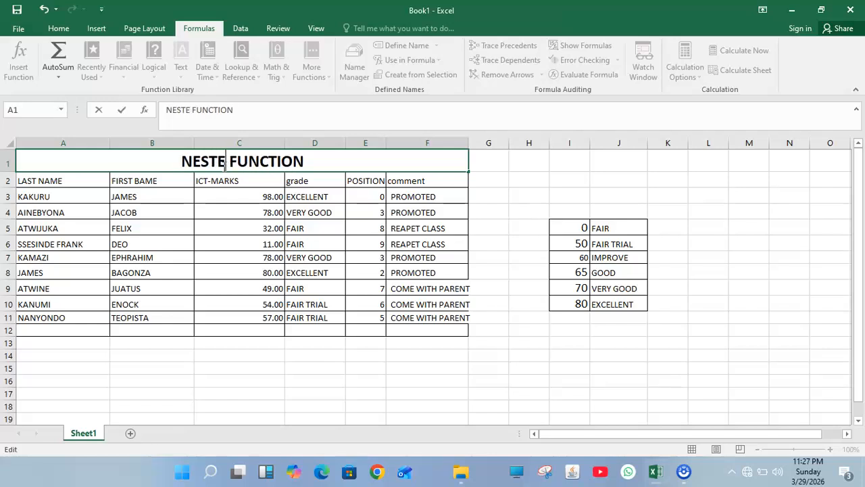
type(" IF")
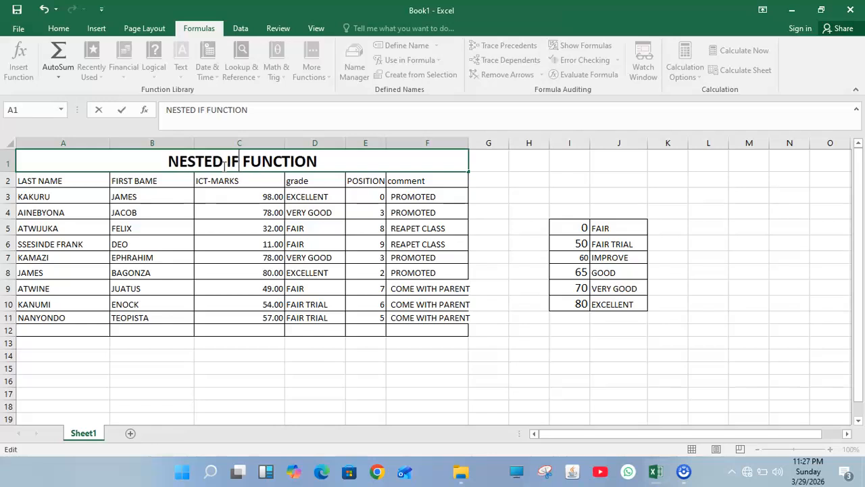